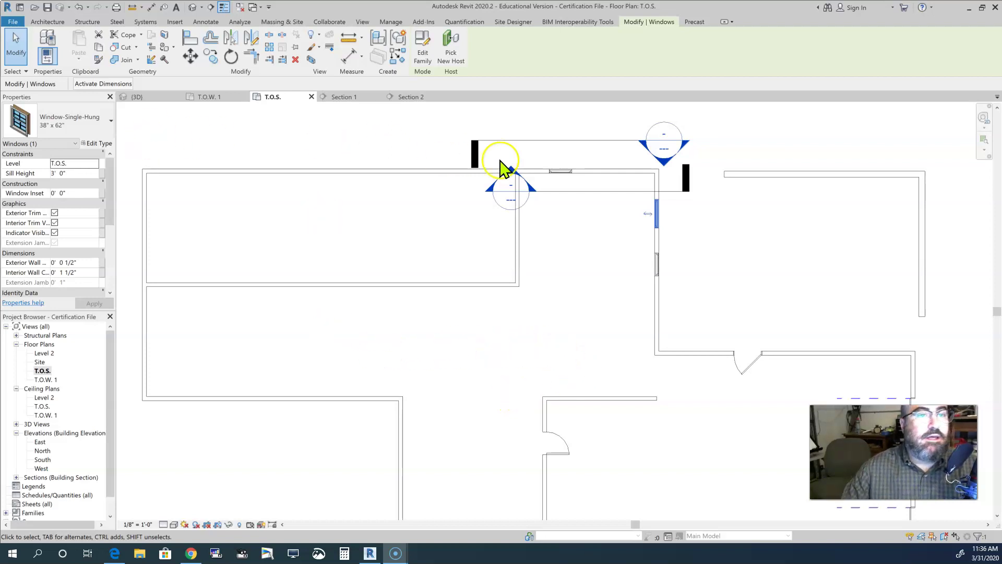
Delete the selected single-hung 38" x 62" window from the T.O.S. floor plan and save the project
scroll(497, 186, down, 4)
scroll(502, 189, up, 3)
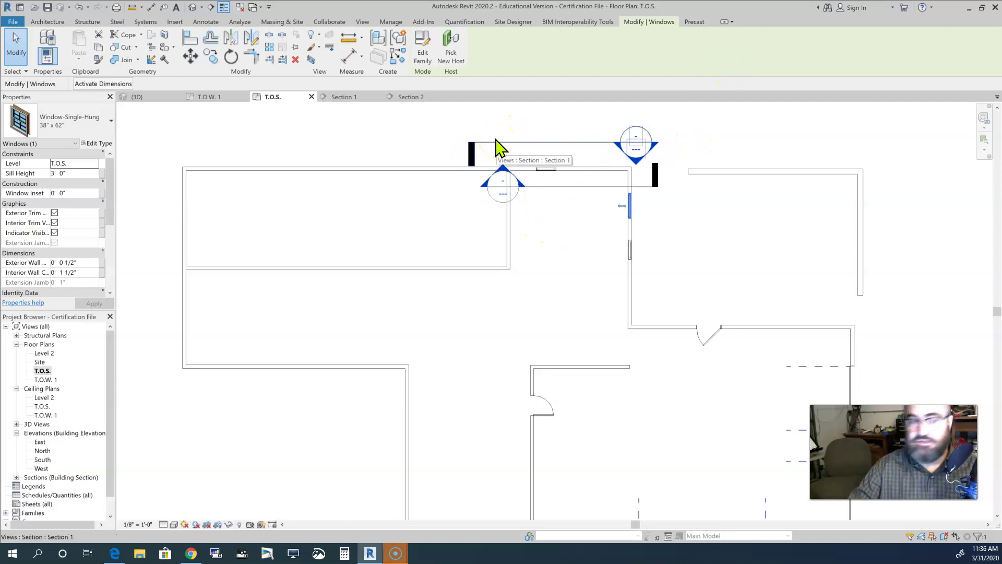
key(Escape)
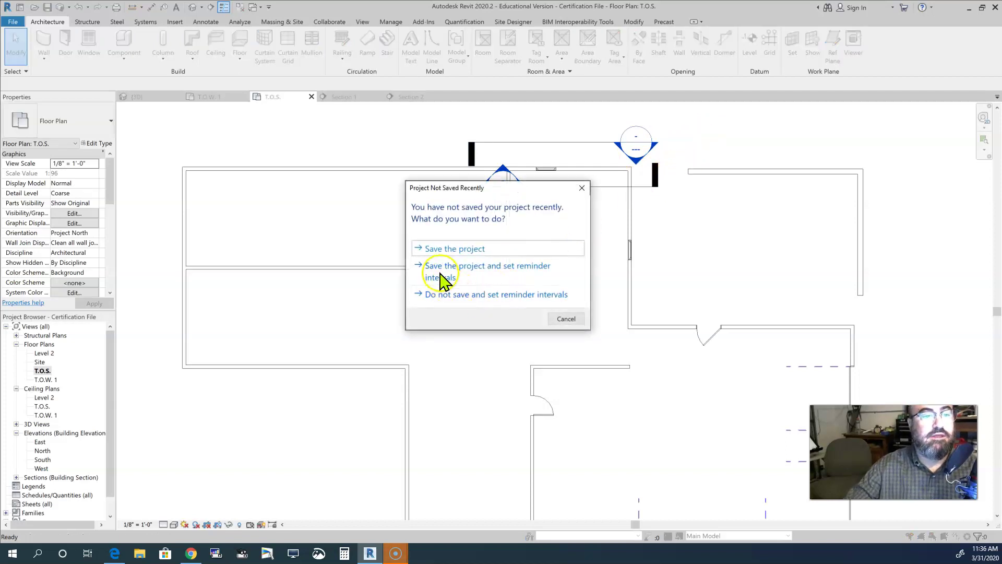
click(450, 249)
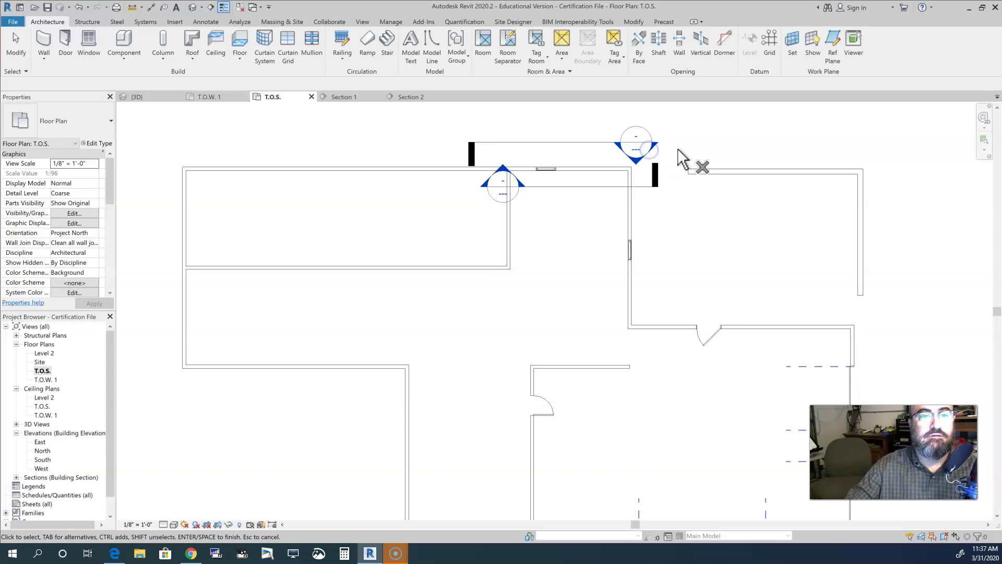
Delete the Section 1 and Section 2 markers at the plan's upper wall together with their views
click(629, 151)
click(471, 153)
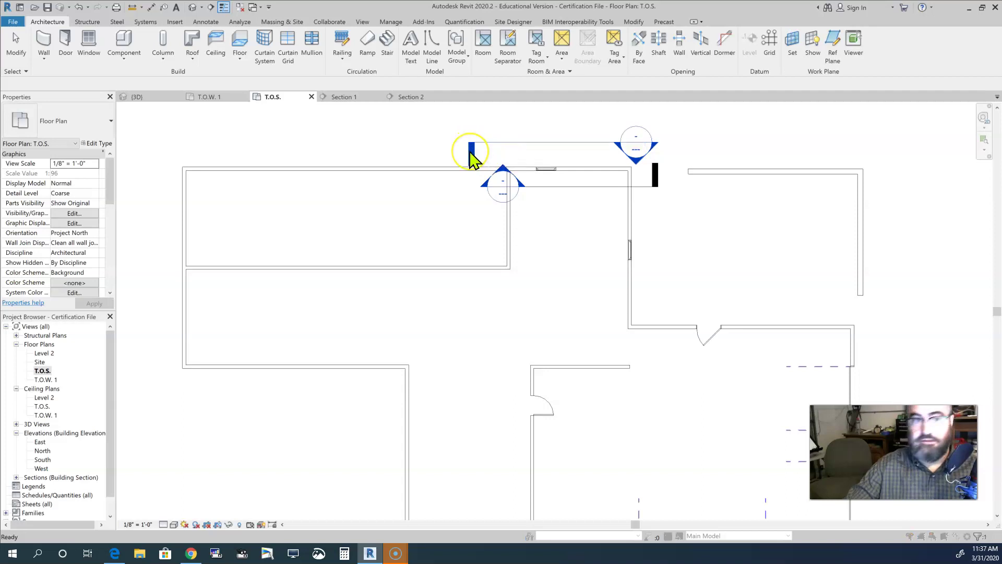
click(472, 153)
key(Delete)
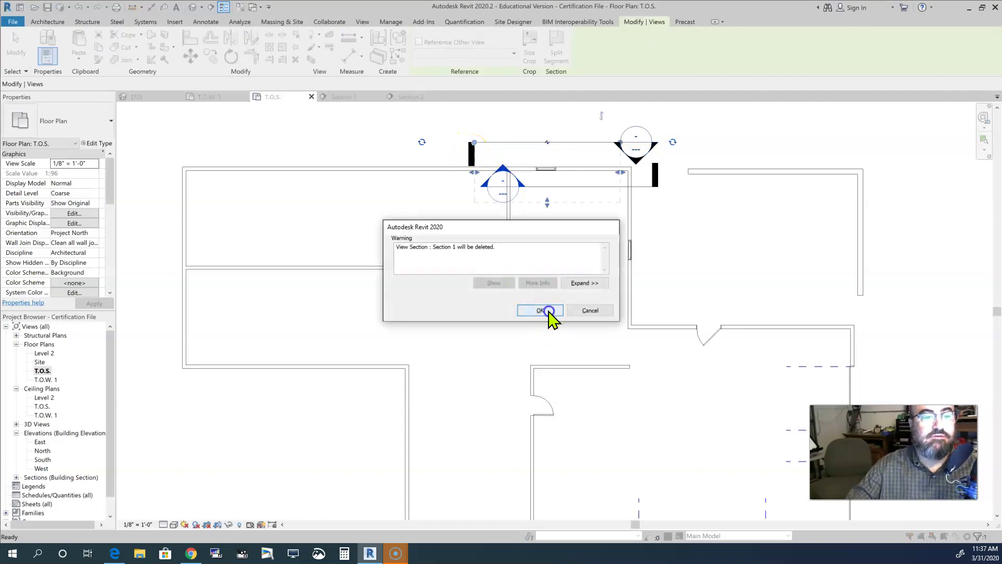
click(543, 311)
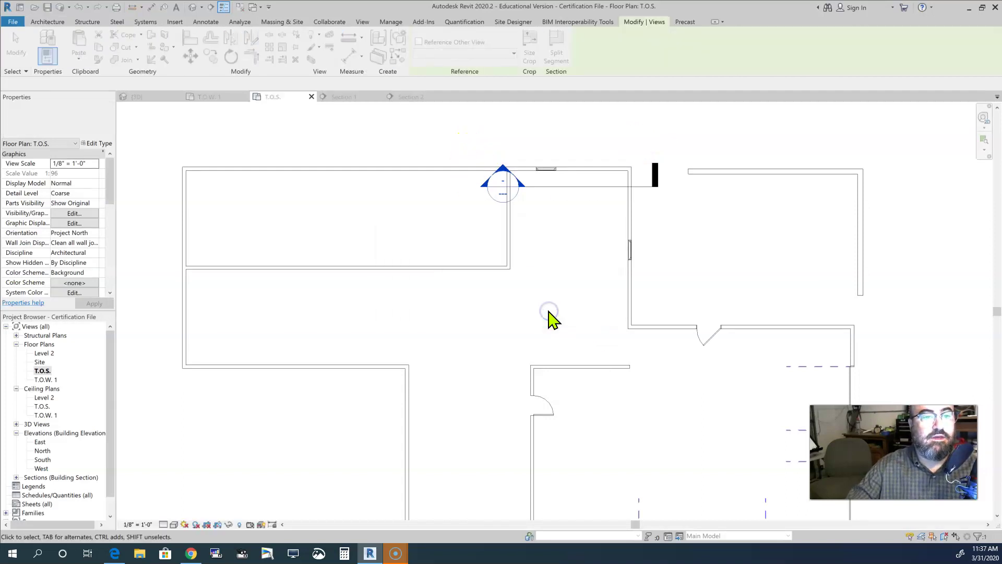
click(654, 178)
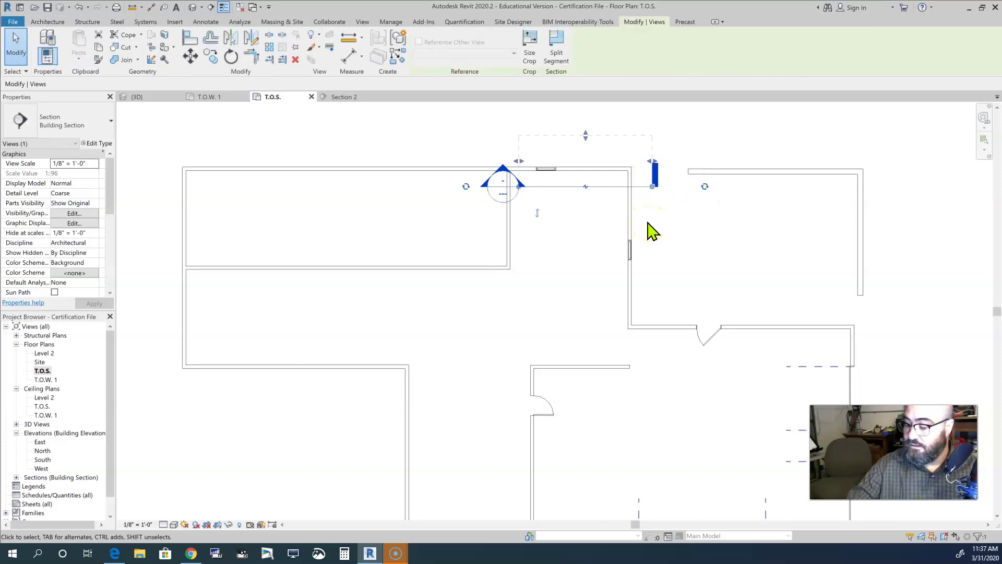
key(Delete)
click(537, 314)
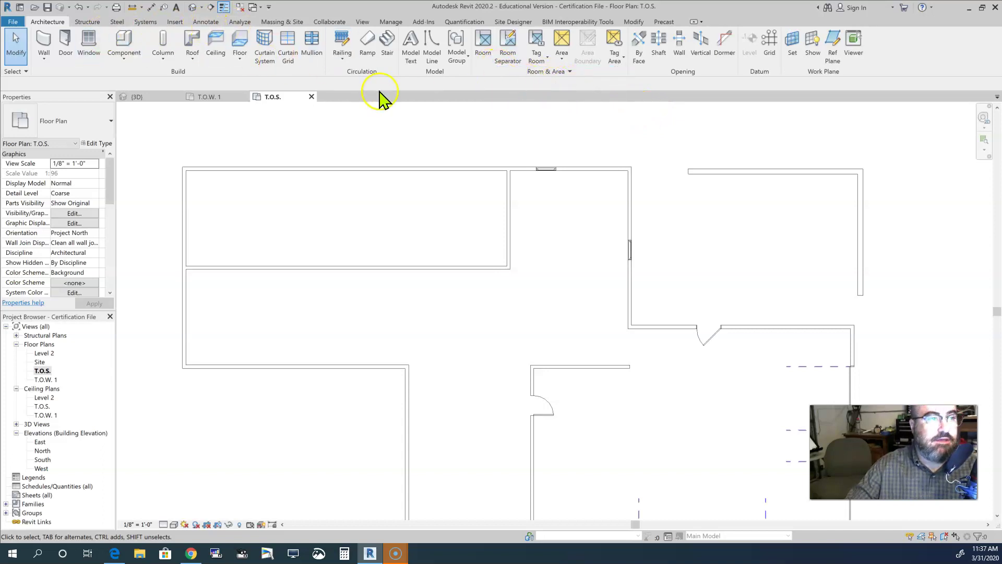
Tag by category, with horizontal attached-end leaders, the two double-hung windows and the two swing doors
click(209, 25)
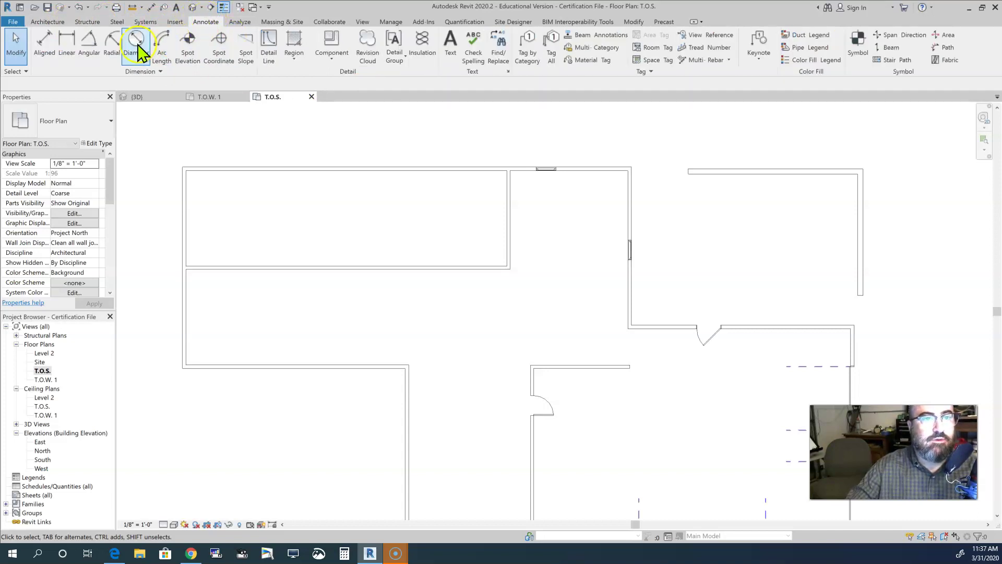
click(527, 47)
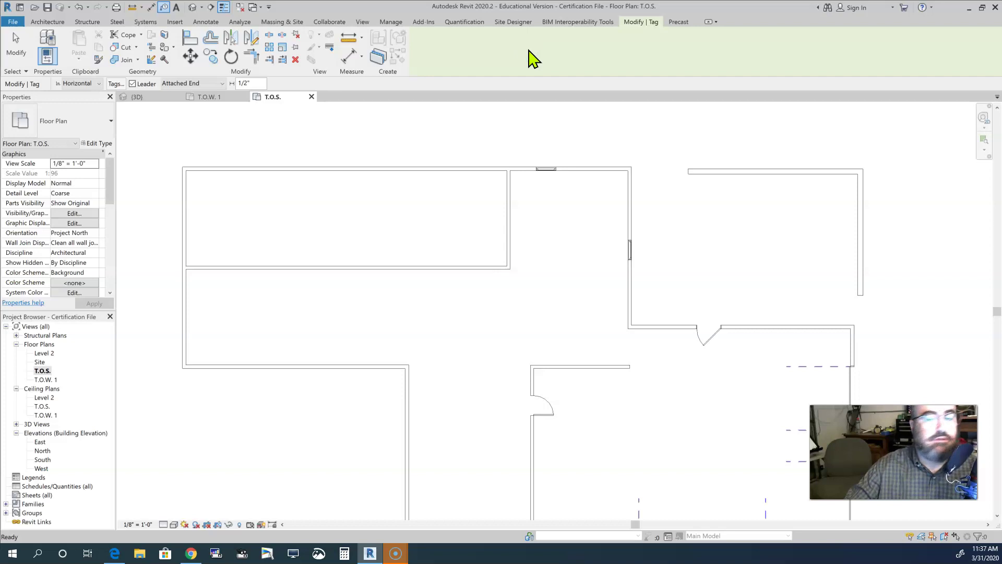
click(632, 253)
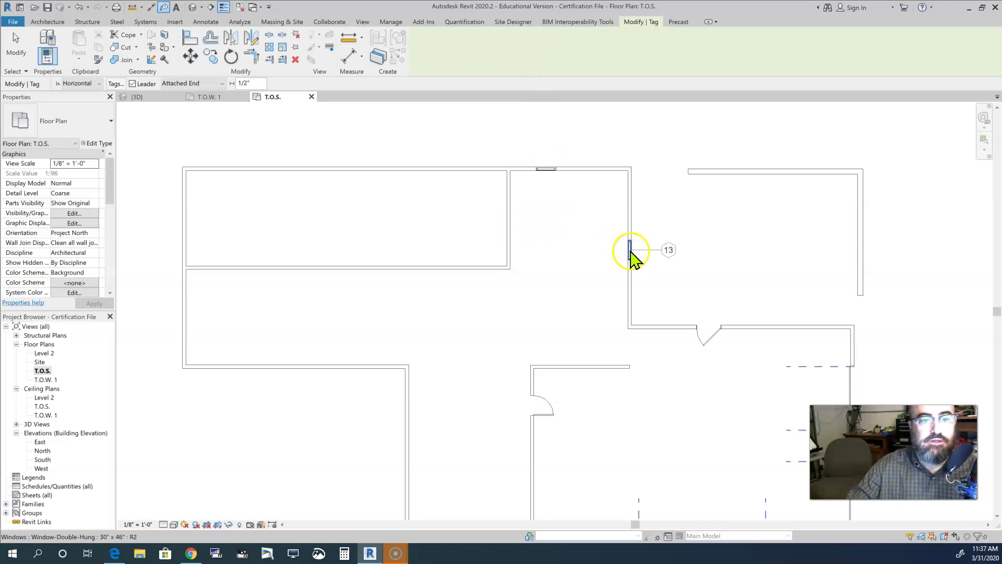
click(548, 169)
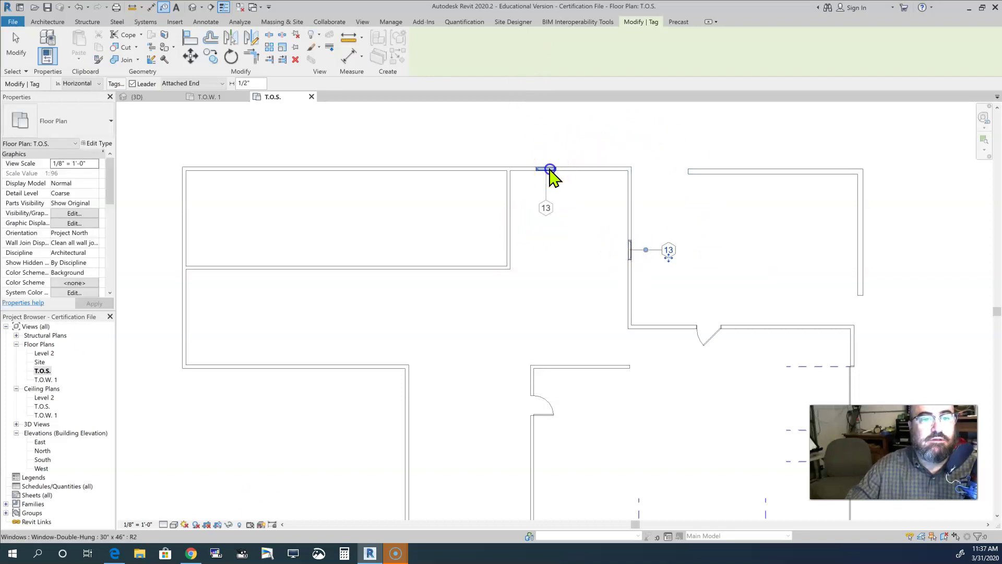
click(702, 338)
click(535, 418)
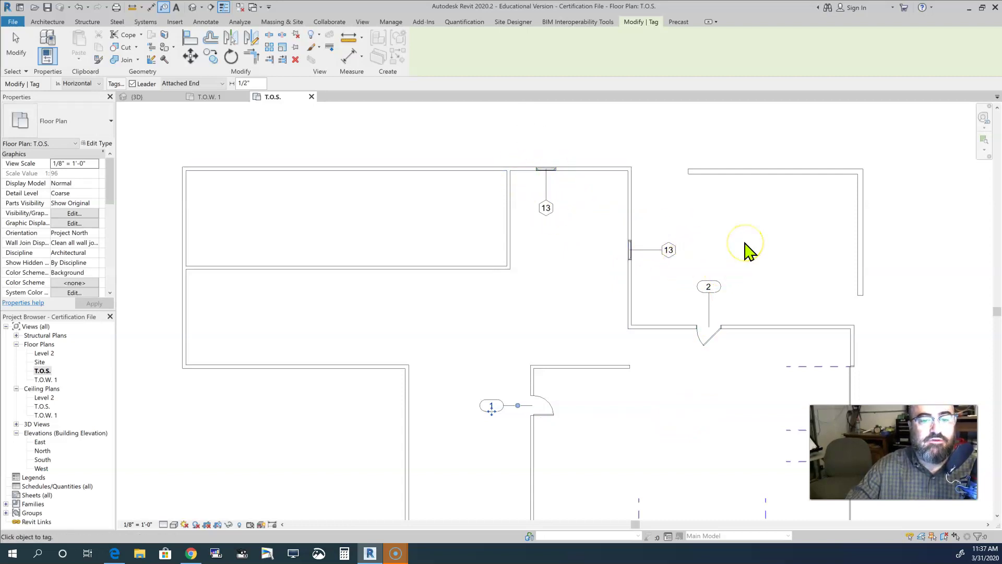
Tag the three garage doors, two on the right exterior wall and one on the lower exterior wall
scroll(750, 253, down, 1)
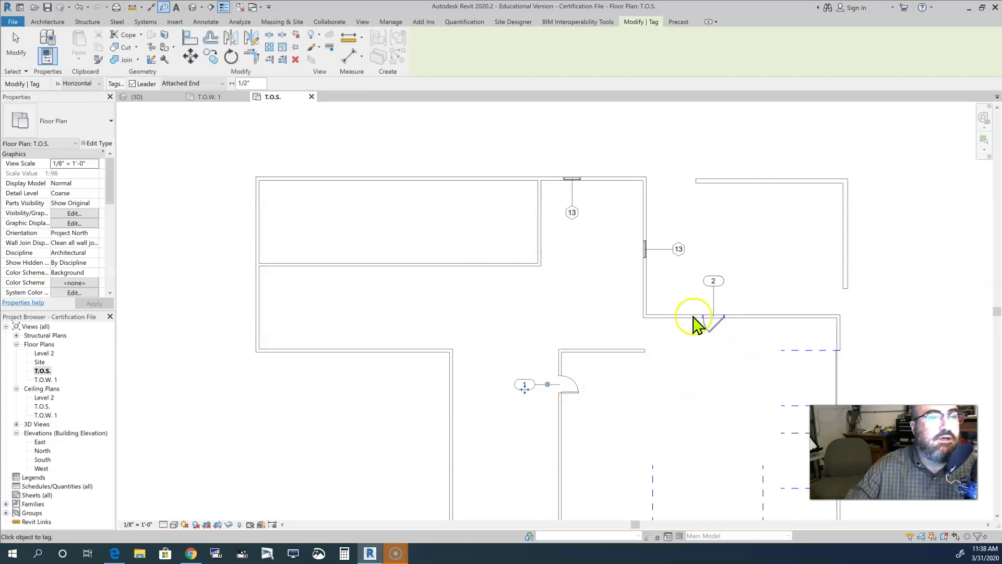
scroll(731, 335, down, 3)
middle_drag(734, 335, 616, 281)
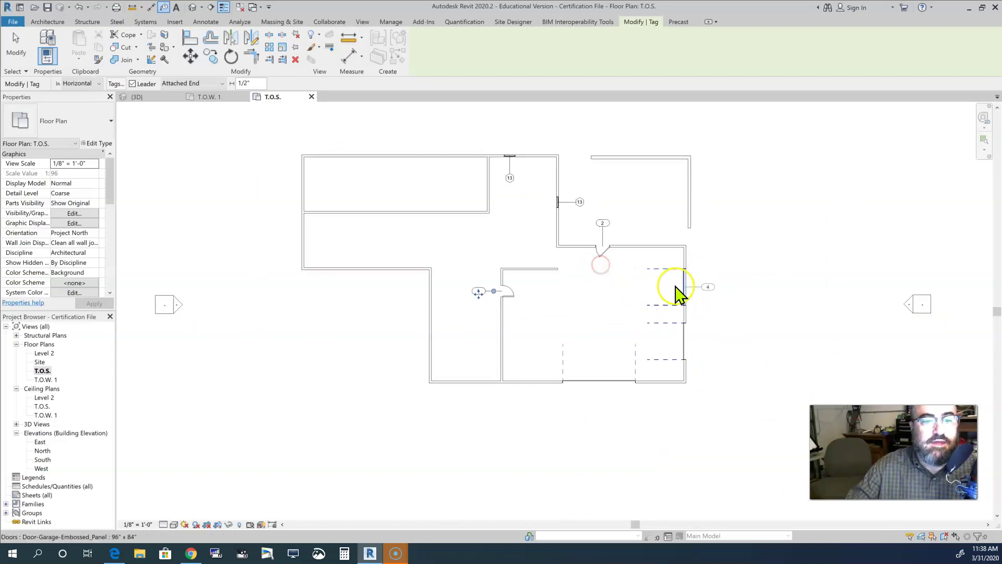
click(685, 292)
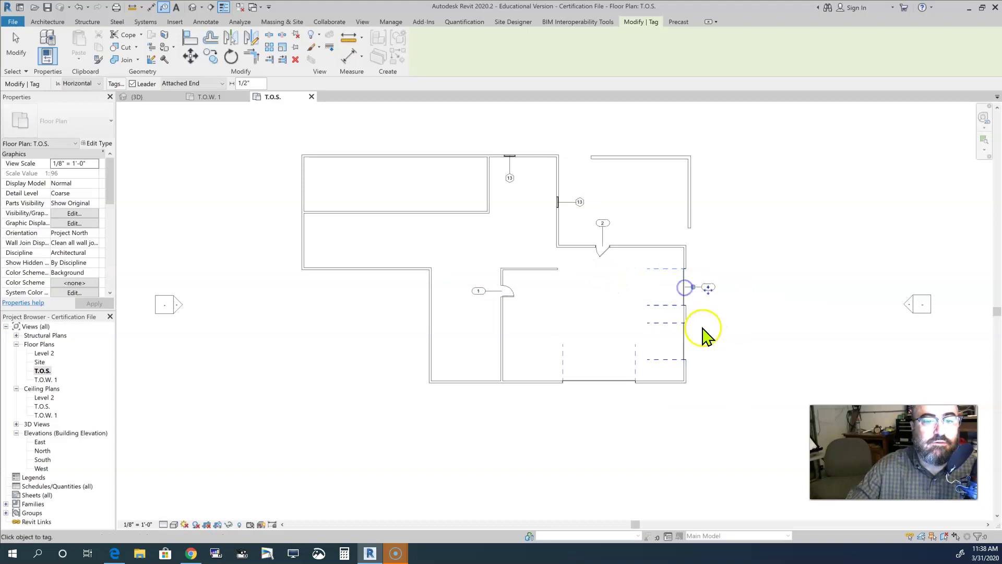
click(687, 344)
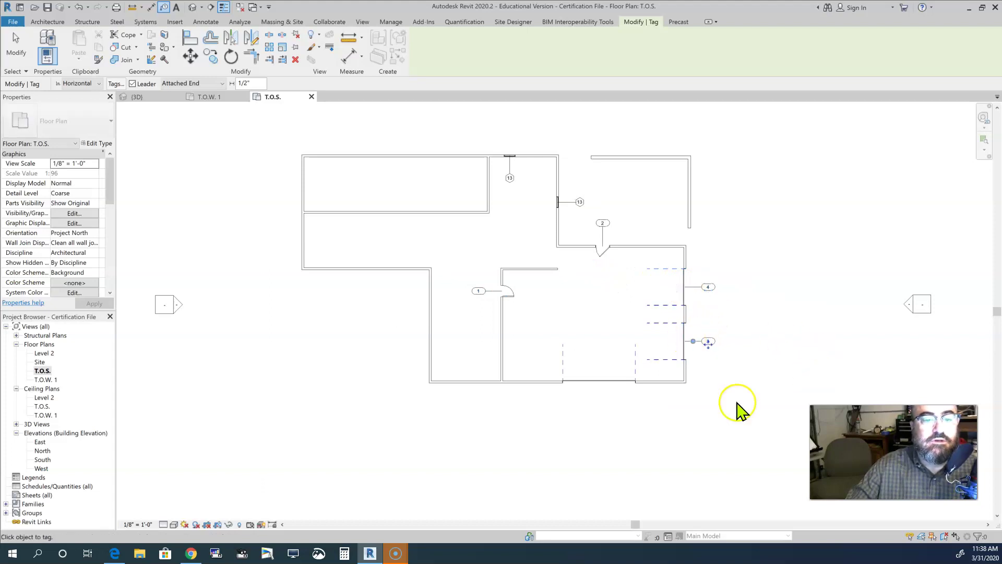
click(587, 393)
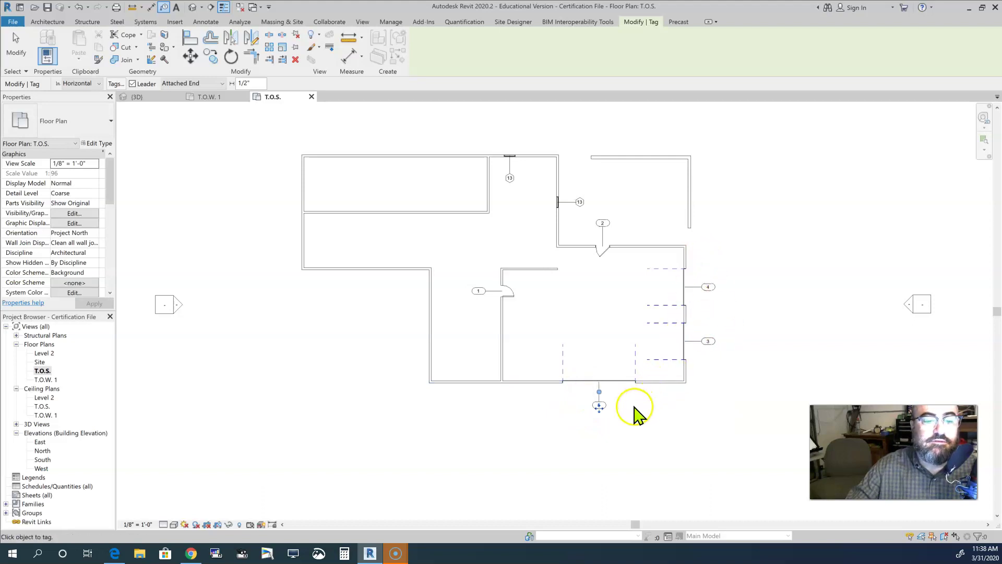
Tag the upper-left exterior wall, the horizontal interior wall below it, and both walls of the separate L-shaped run at the upper right
scroll(629, 413, up, 3)
scroll(761, 254, down, 1)
scroll(761, 254, down, 2)
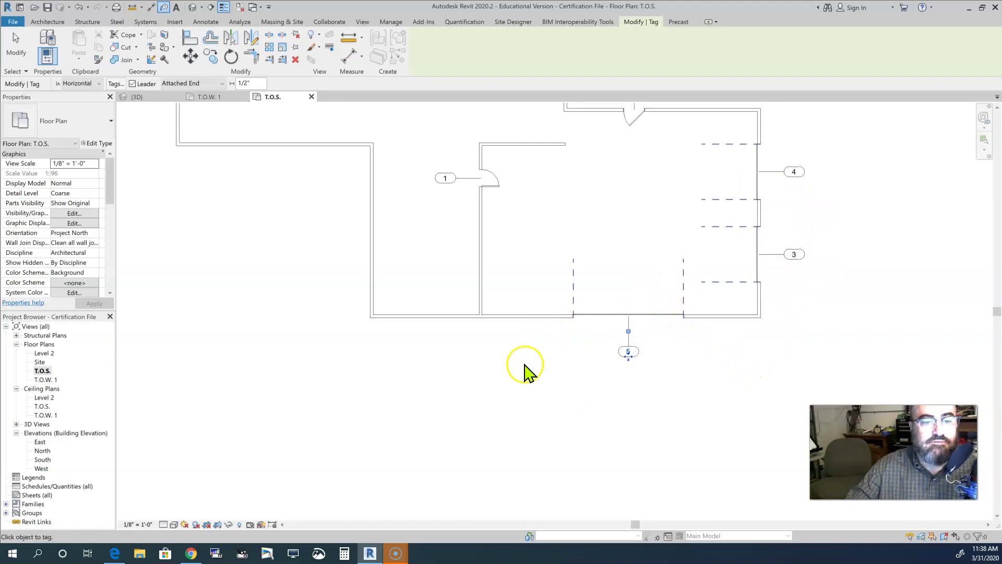
scroll(463, 347, down, 3)
middle_drag(518, 412, 533, 427)
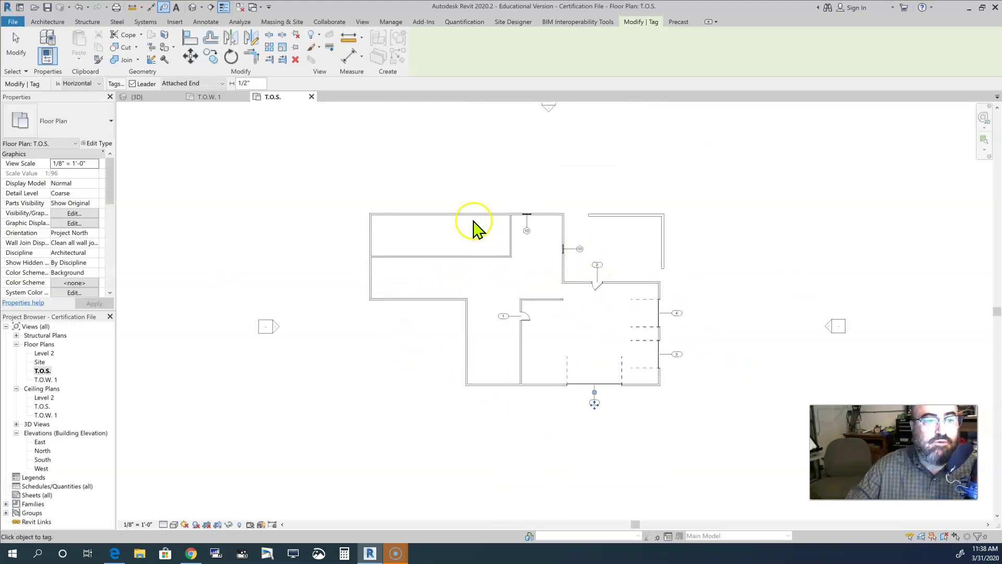
click(452, 212)
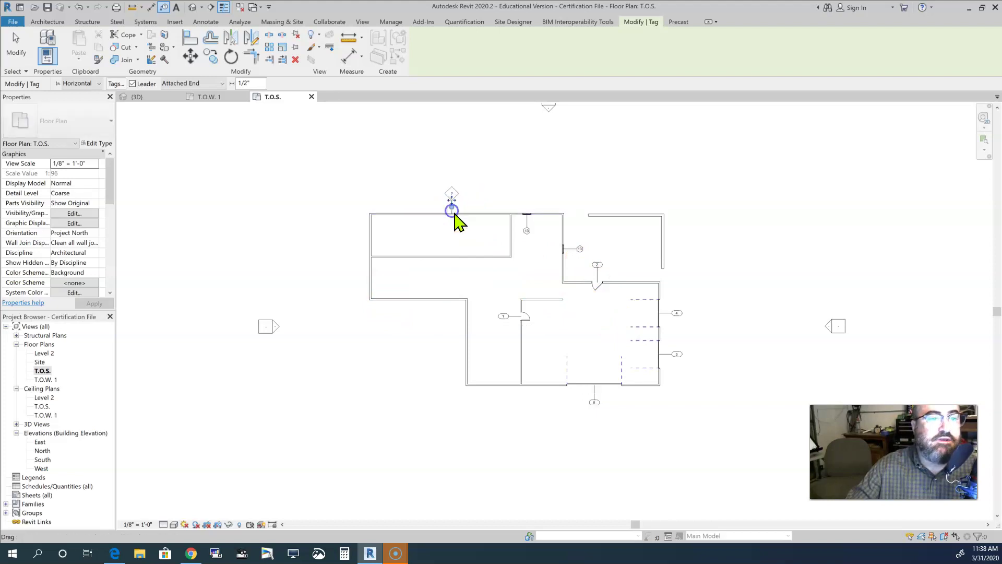
click(450, 262)
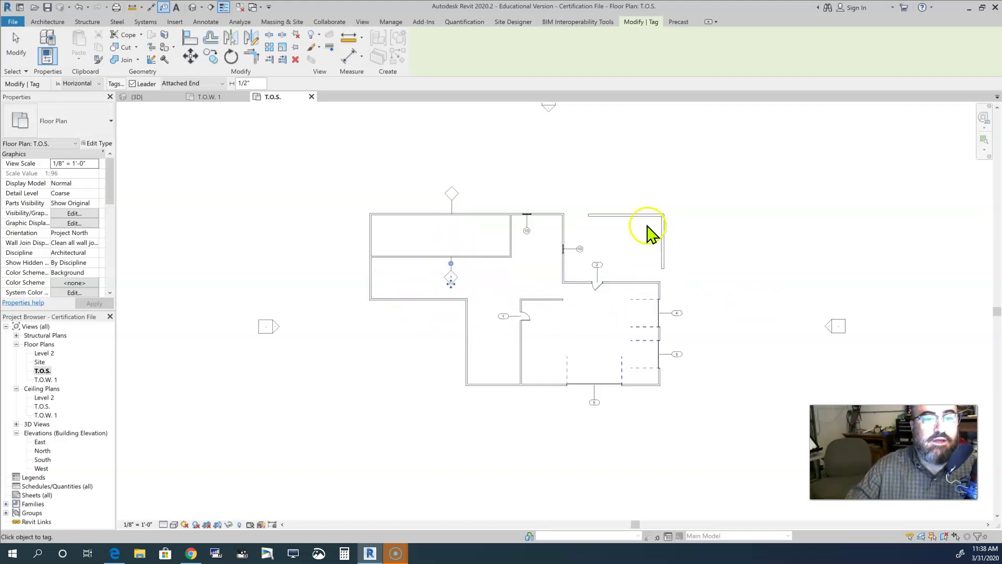
click(632, 216)
click(664, 242)
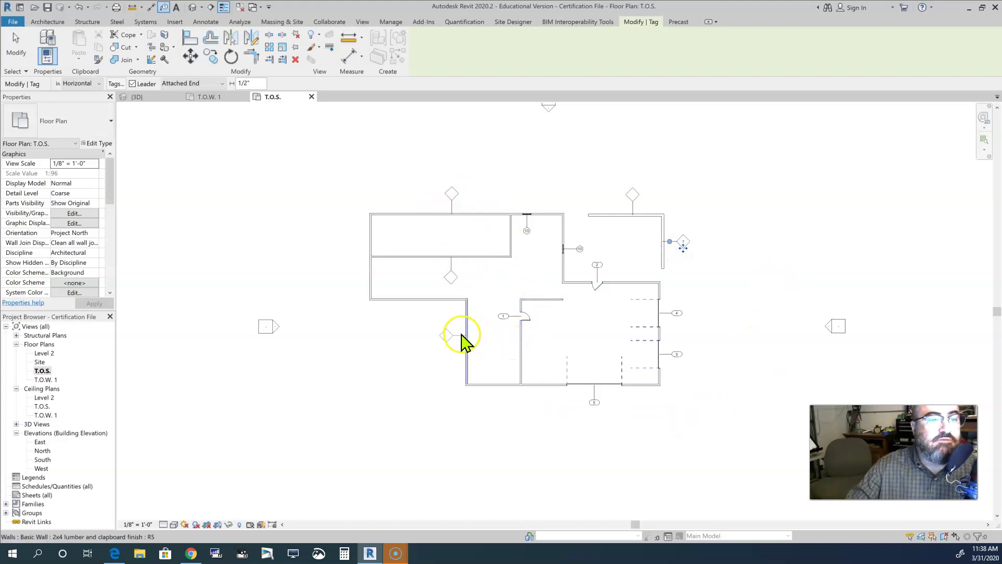
scroll(459, 282, up, 3)
click(455, 280)
scroll(477, 288, down, 3)
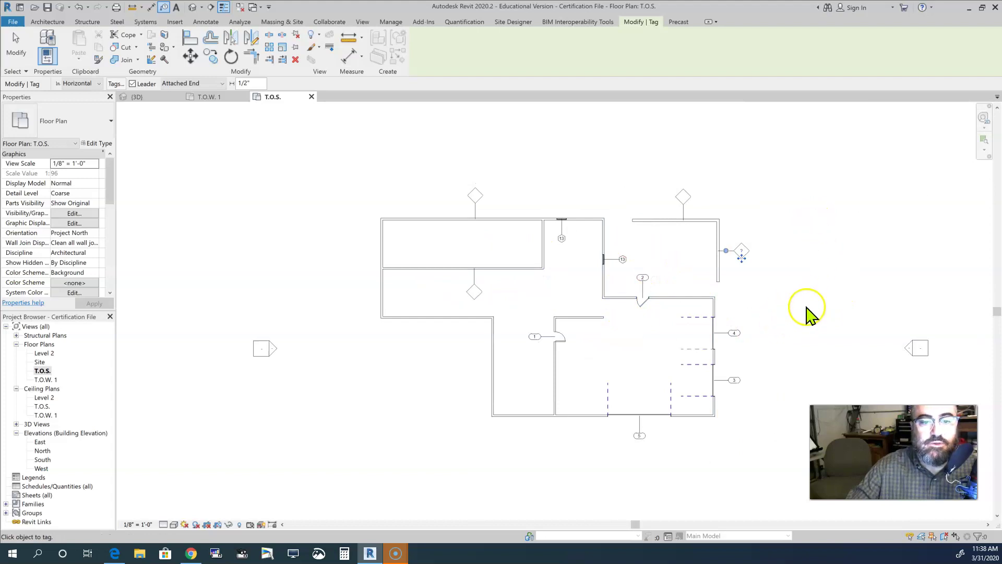
scroll(793, 253, up, 1)
scroll(788, 254, up, 3)
scroll(764, 271, down, 2)
scroll(576, 335, down, 1)
middle_drag(405, 389, 470, 369)
scroll(470, 370, down, 1)
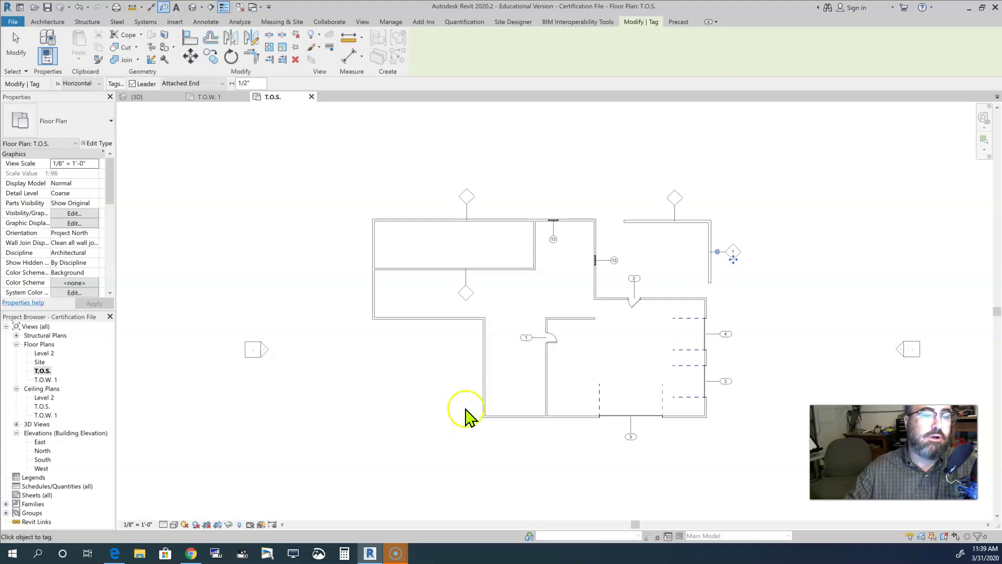
click(603, 268)
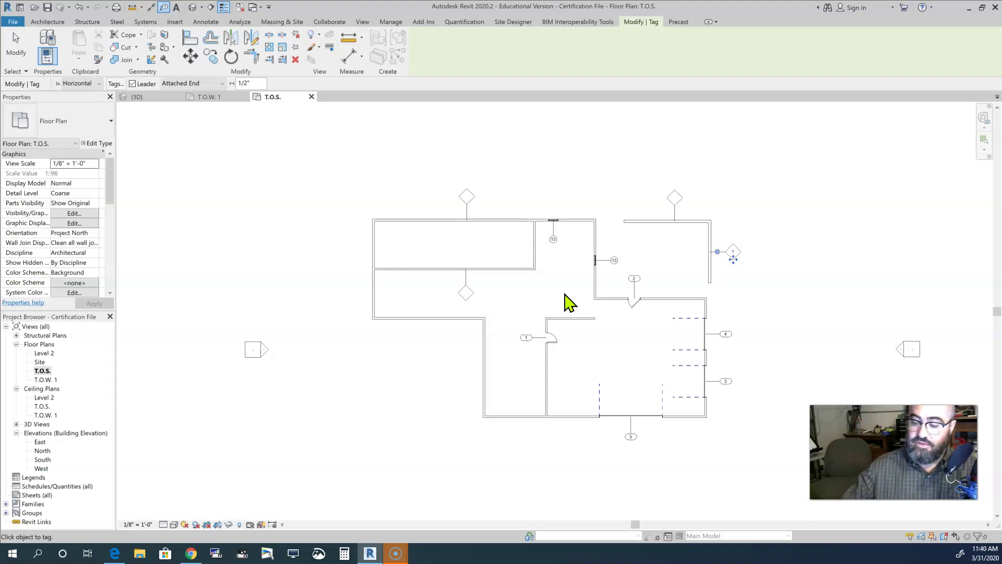
click(572, 296)
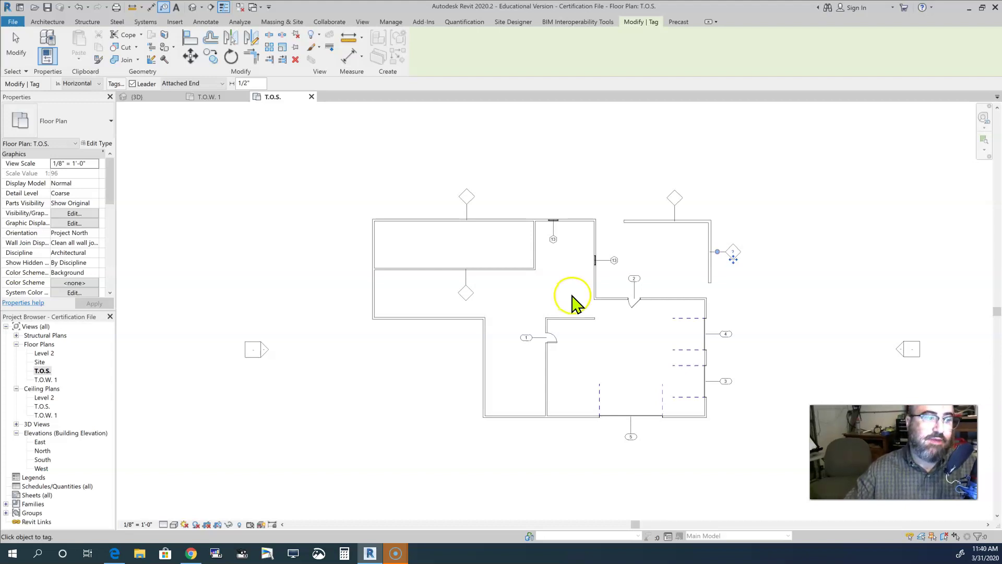